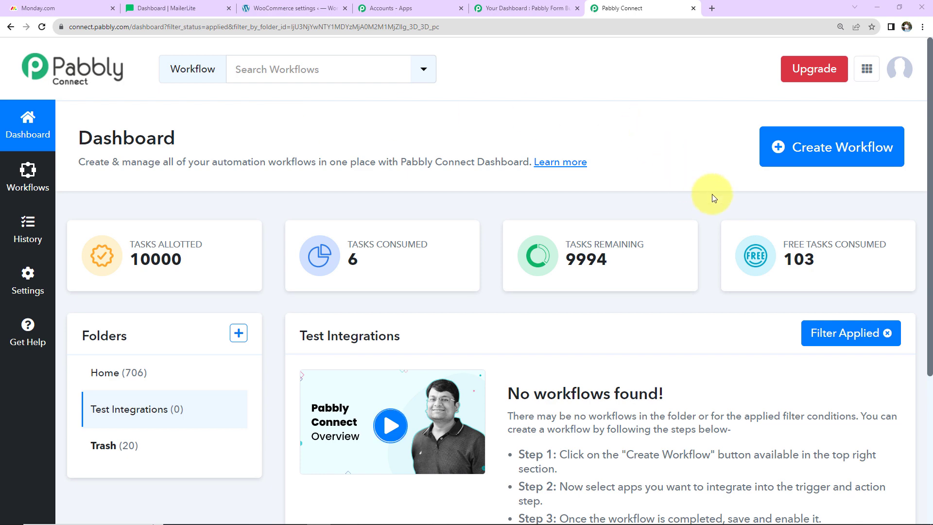
# Create a new workflow named 'Create WordPress User, MailerLite Subscriber and Item in Monday.com for Webhook Response'
pyautogui.click(818, 146)
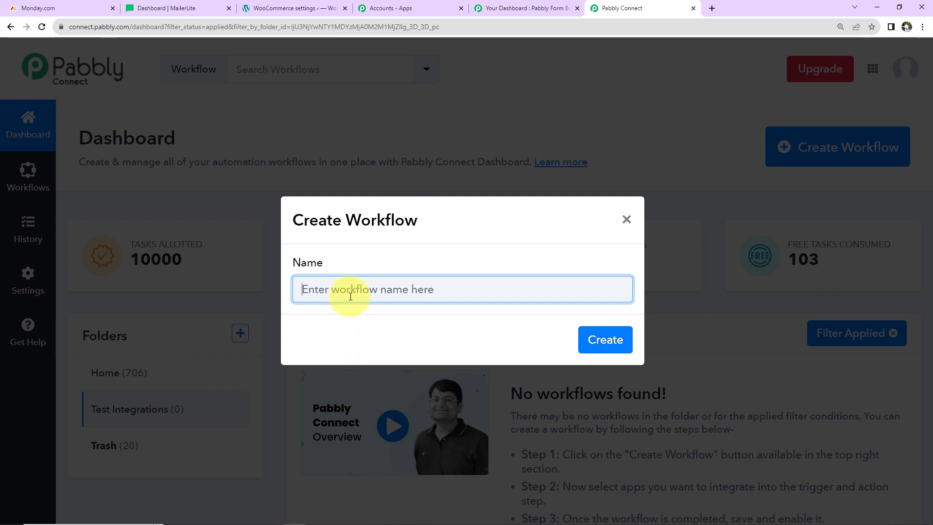
pyautogui.write('Create WordPress User, MailerLite Subscriber and Item in Monday.com for Webhook Response')
pyautogui.press('Home')
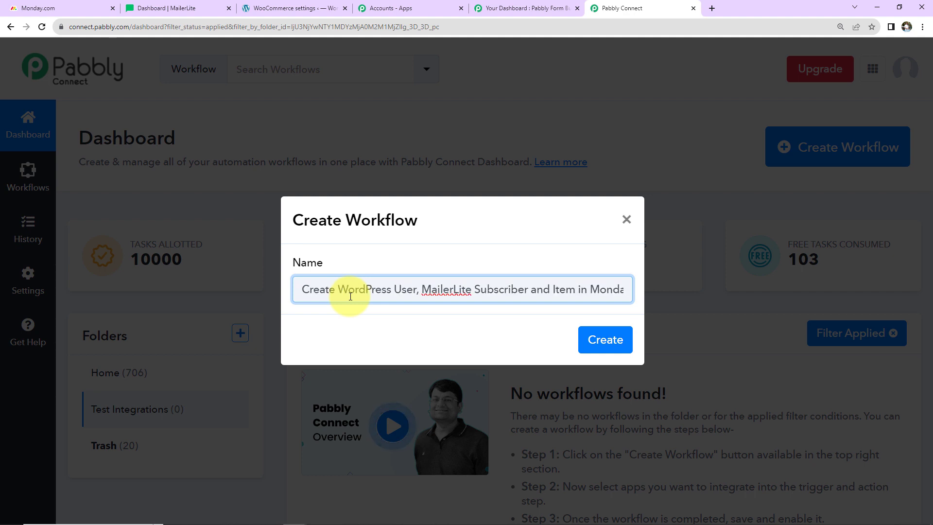
pyautogui.press('Right')
pyautogui.press('Right')
pyautogui.press('Right')
pyautogui.press('Right')
pyautogui.press('Right')
pyautogui.press('Right')
pyautogui.press('Right')
pyautogui.press('Right')
pyautogui.press('Right')
pyautogui.press('Right')
pyautogui.press('Right')
pyautogui.press('Right')
pyautogui.press('Right')
pyautogui.press('Right')
pyautogui.press('Right')
pyautogui.press('Right')
pyautogui.press('Right')
pyautogui.press('Right')
pyautogui.press('Right')
pyautogui.press('Right')
pyautogui.press('Right')
pyautogui.press('Right')
pyautogui.press('Right')
pyautogui.press('Right')
pyautogui.press('Right')
pyautogui.press('Right')
pyautogui.press('Right')
pyautogui.press('Right')
pyautogui.press('Right')
pyautogui.press('Right')
pyautogui.press('Right')
pyautogui.press('Right')
pyautogui.press('Right')
pyautogui.press('Right')
pyautogui.press('Right')
pyautogui.press('Right')
pyautogui.press('Right')
pyautogui.press('Right')
pyautogui.press('Right')
pyautogui.press('Right')
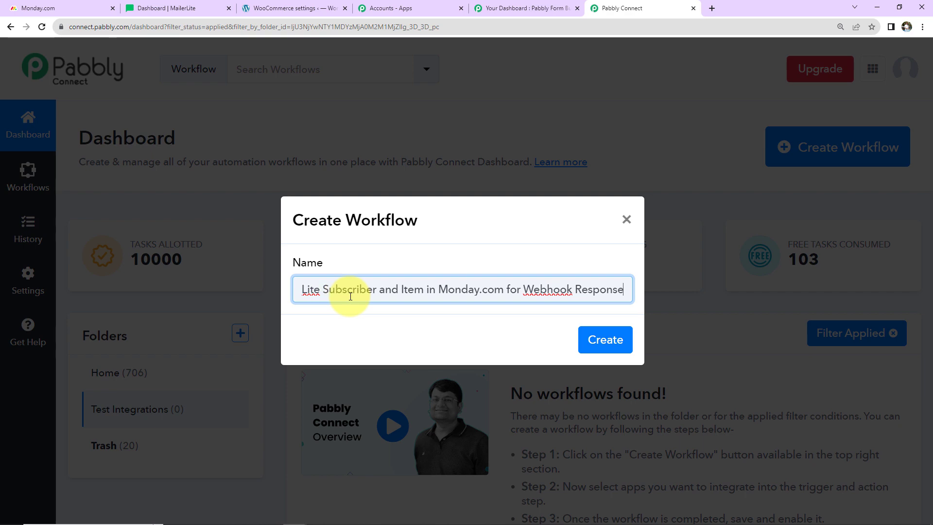
pyautogui.click(610, 338)
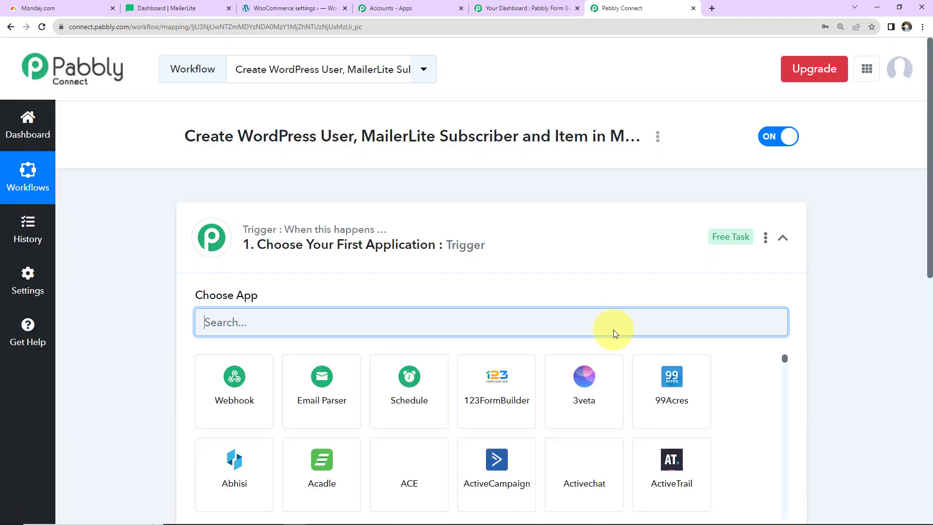
# Set Webhook by Pabbly's Capture Webhook as the trigger and copy its webhook URL
pyautogui.click(782, 238)
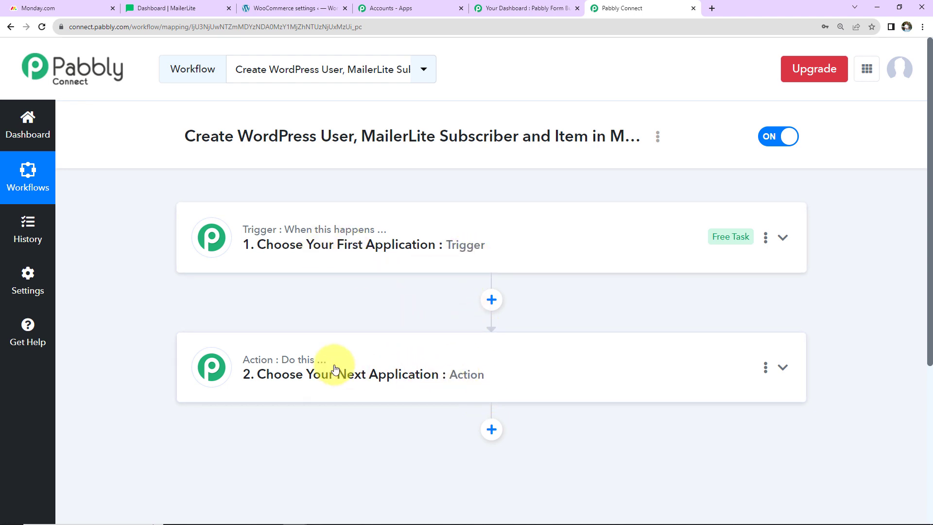
pyautogui.moveTo(311, 365)
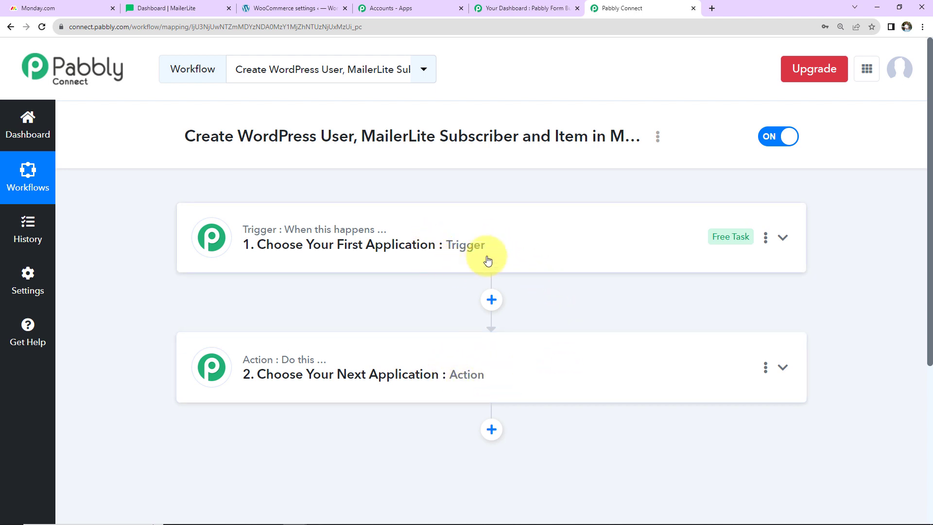
pyautogui.click(619, 257)
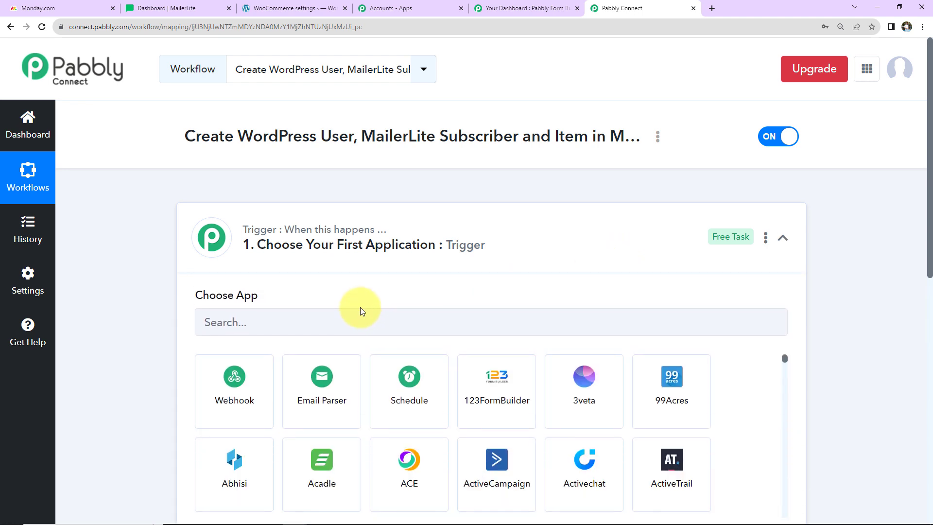
pyautogui.click(360, 319)
pyautogui.click(244, 383)
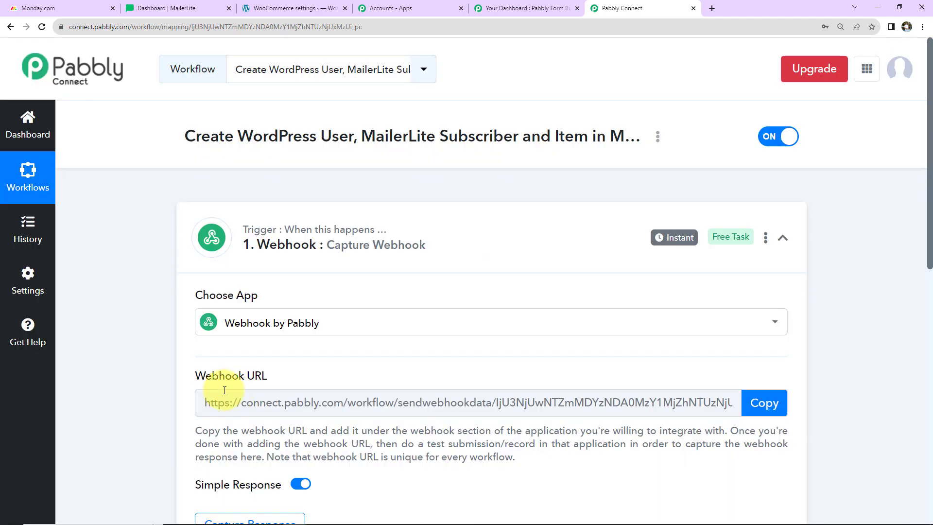
pyautogui.moveTo(207, 380)
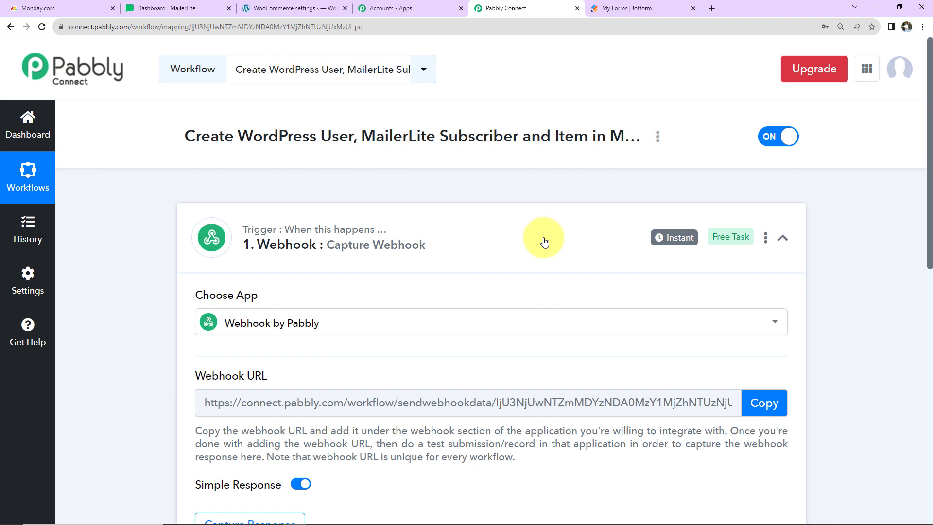
pyautogui.click(765, 410)
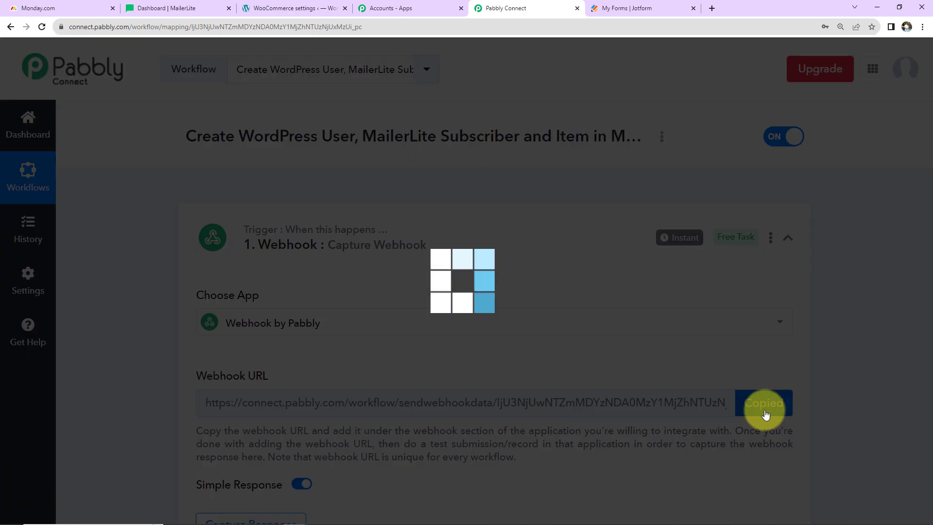
# Open Jotform's Contact Form in the form builder and go to Settings > Integrations
pyautogui.click(635, 10)
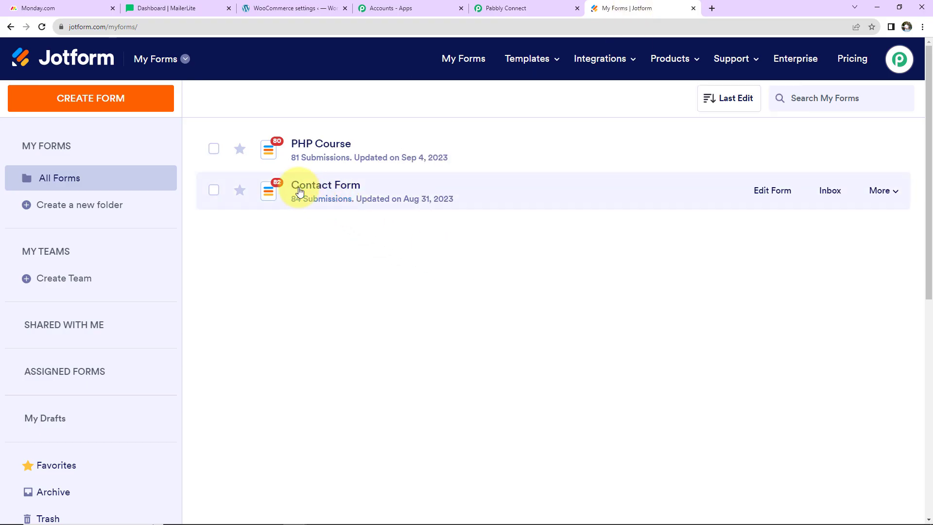
pyautogui.click(771, 194)
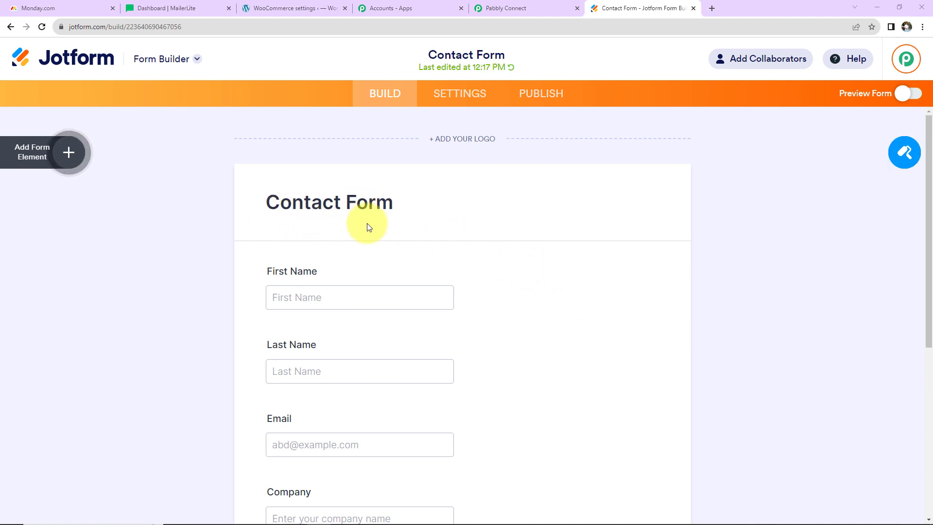
pyautogui.scroll(-3, 329, 223)
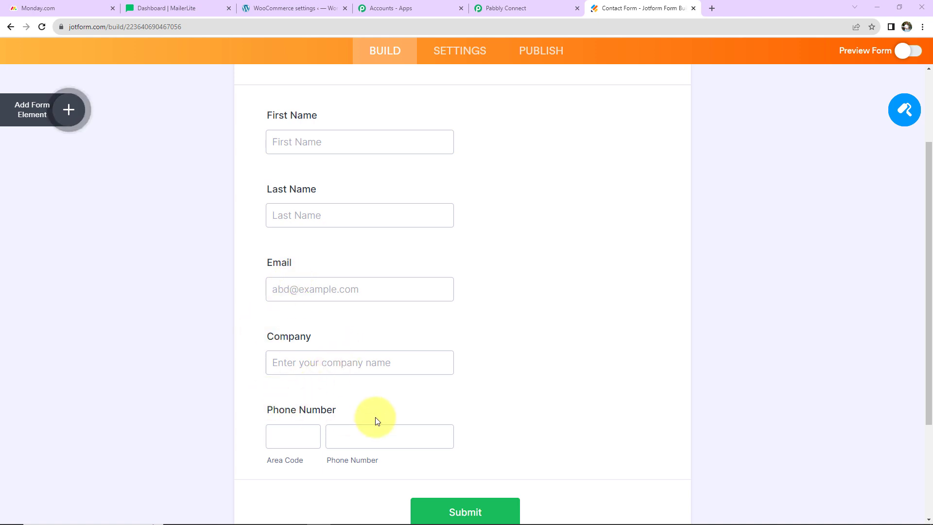
pyautogui.click(460, 52)
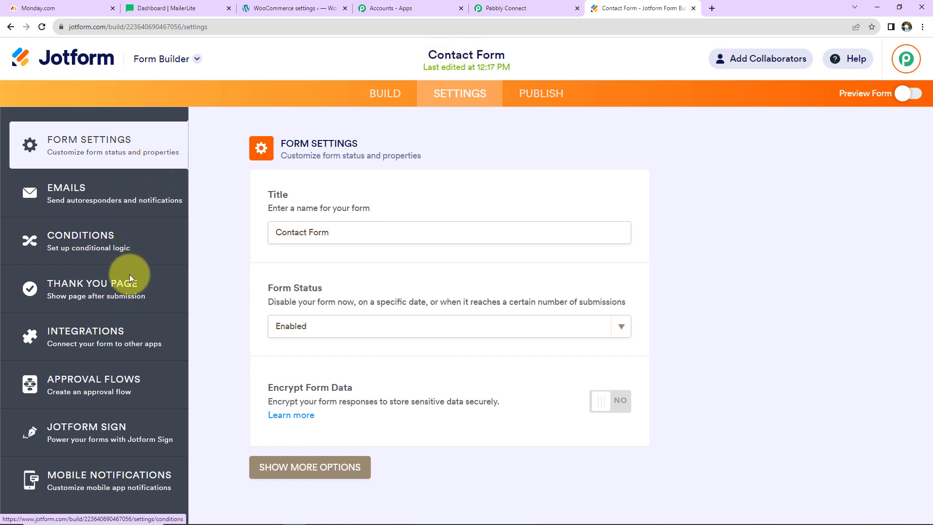
pyautogui.click(91, 334)
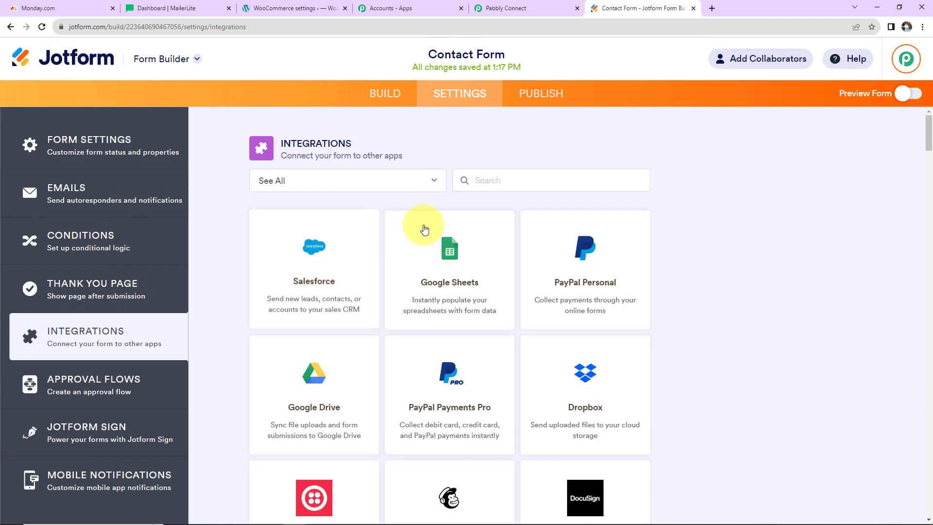
pyautogui.write('webhook')
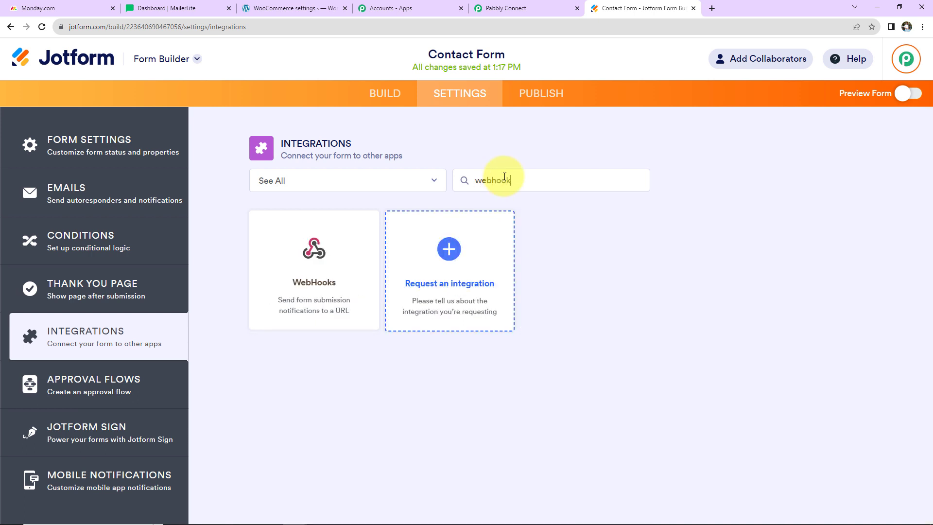
pyautogui.click(362, 263)
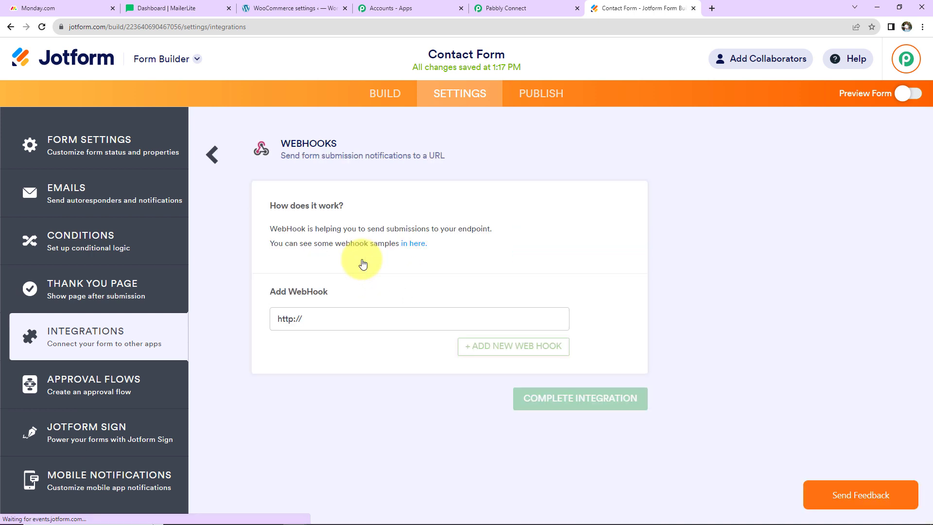
pyautogui.tripleClick(386, 319)
pyautogui.press('BackSpace')
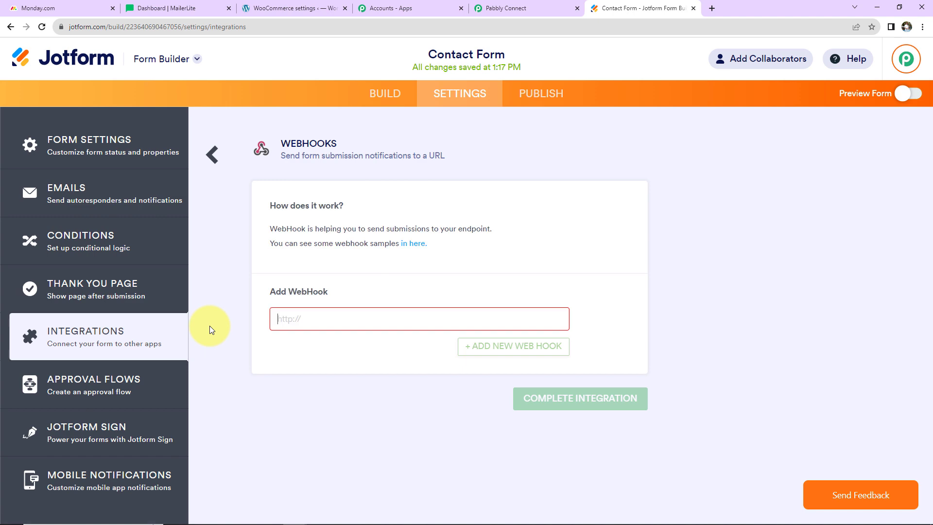
# Paste the Pabbly Connect webhook URL into the Add WebHook field and complete the integration
pyautogui.click(486, 7)
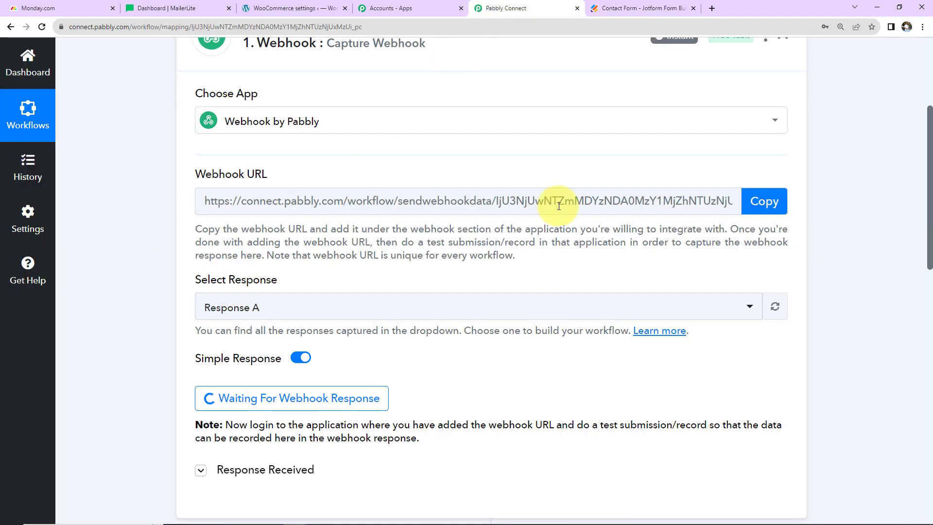
pyautogui.click(749, 201)
pyautogui.click(631, 8)
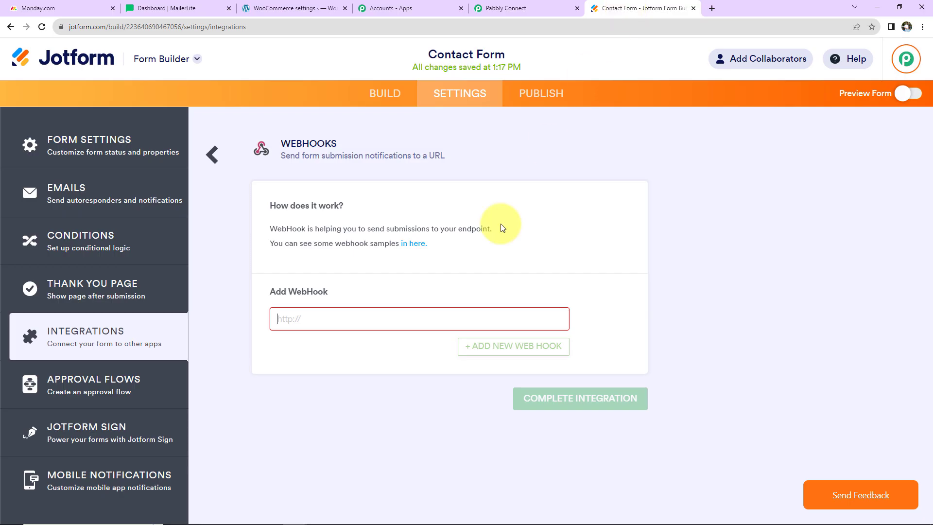
pyautogui.click(344, 321)
pyautogui.hotkey('ctrl', 'v')
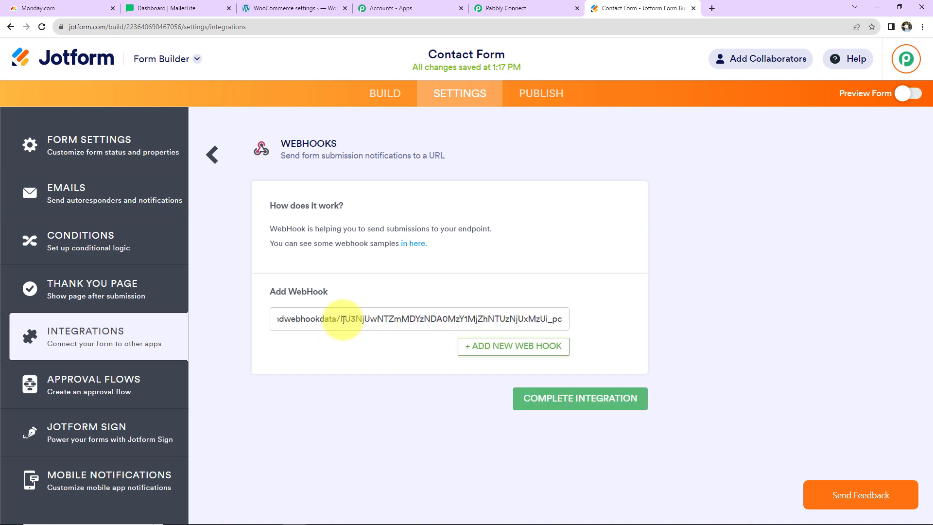
pyautogui.click(533, 400)
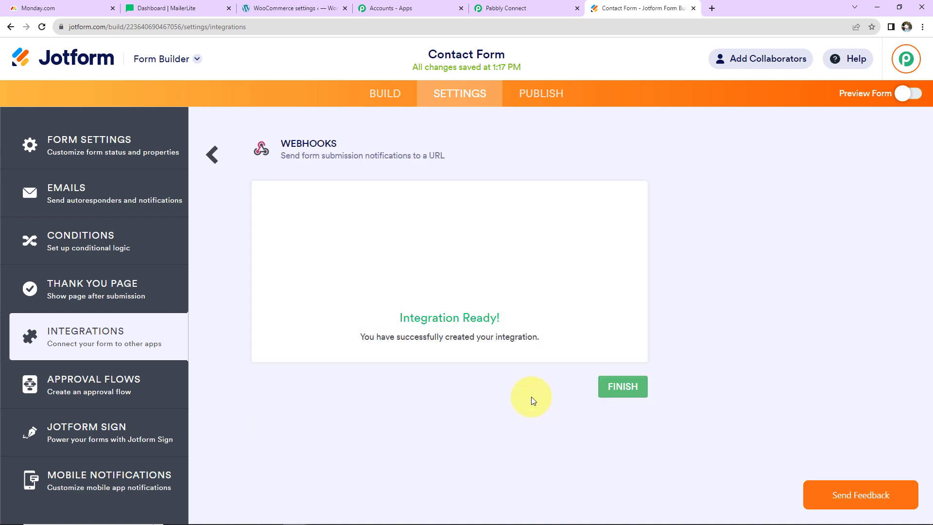
# Finish the Jotform setup, check Pabbly is awaiting a webhook response, then return to Jotform
pyautogui.click(605, 393)
pyautogui.click(540, 7)
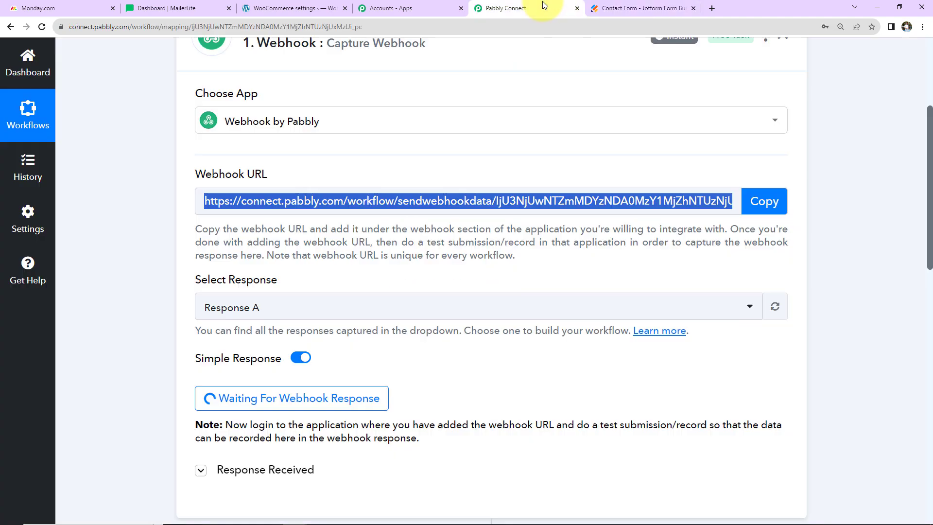
pyautogui.scroll(-2, 528, 349)
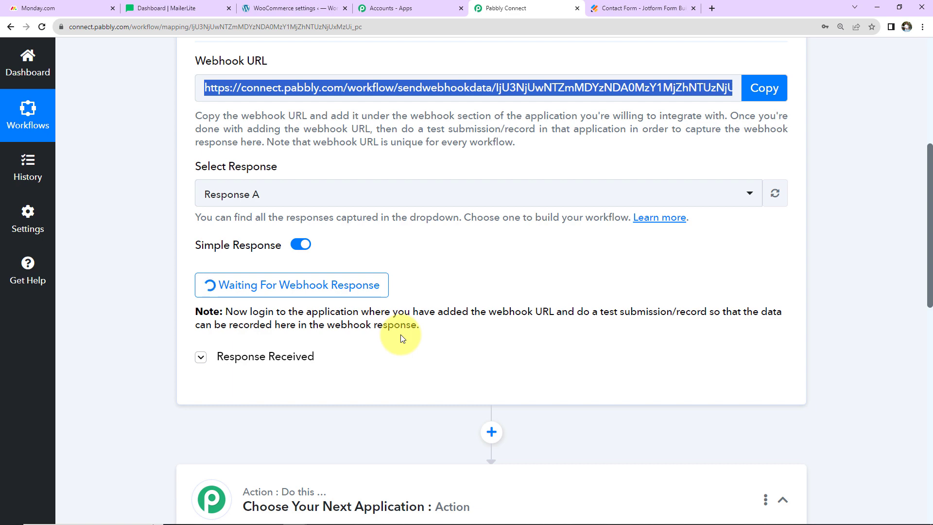
pyautogui.scroll(2, 401, 334)
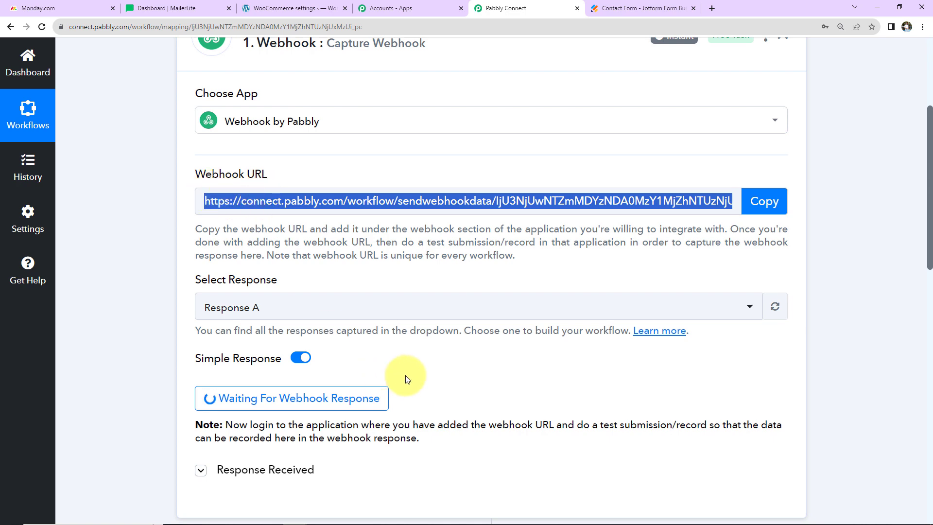
pyautogui.click(644, 8)
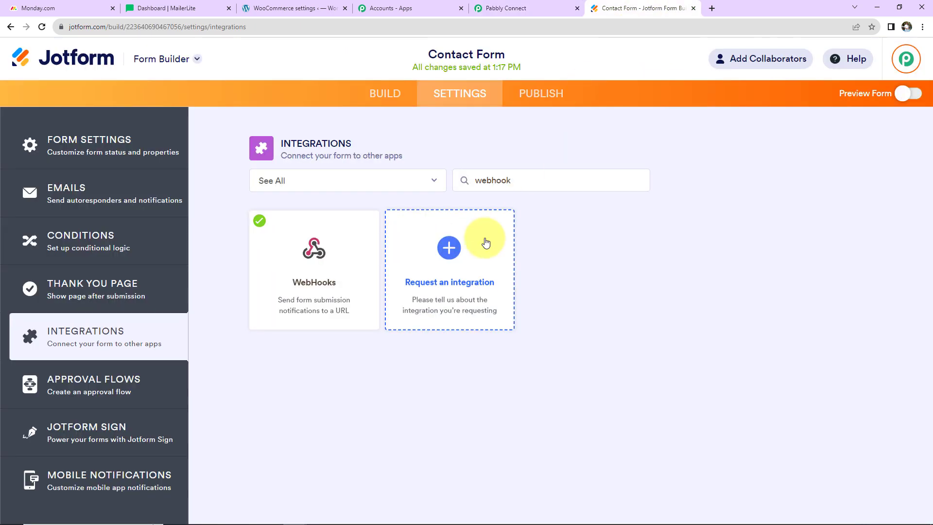
# Open the published Contact Form in a new tab and autofill the name and email
pyautogui.click(542, 105)
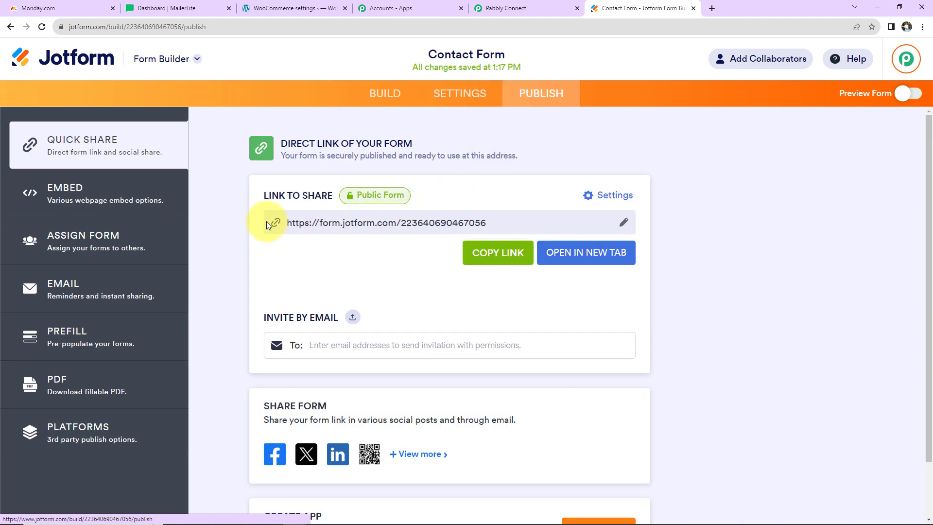
pyautogui.click(563, 252)
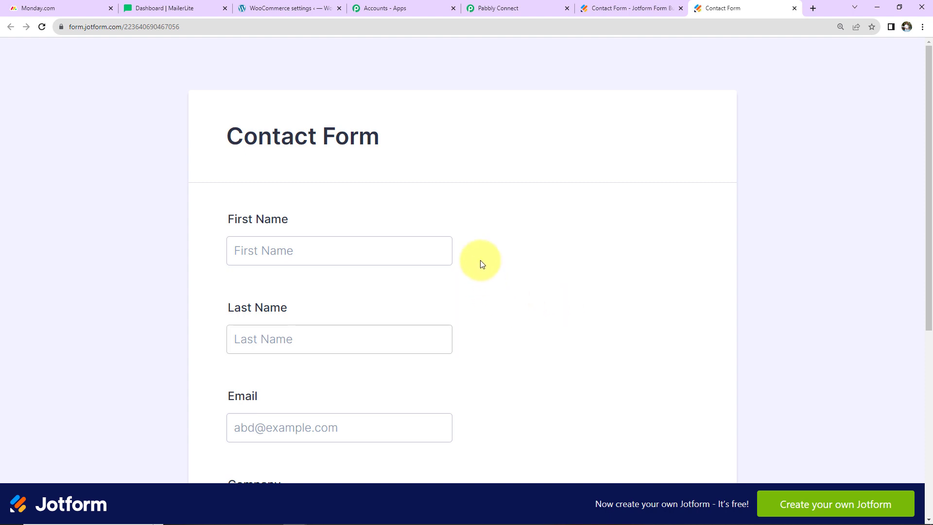
pyautogui.click(359, 251)
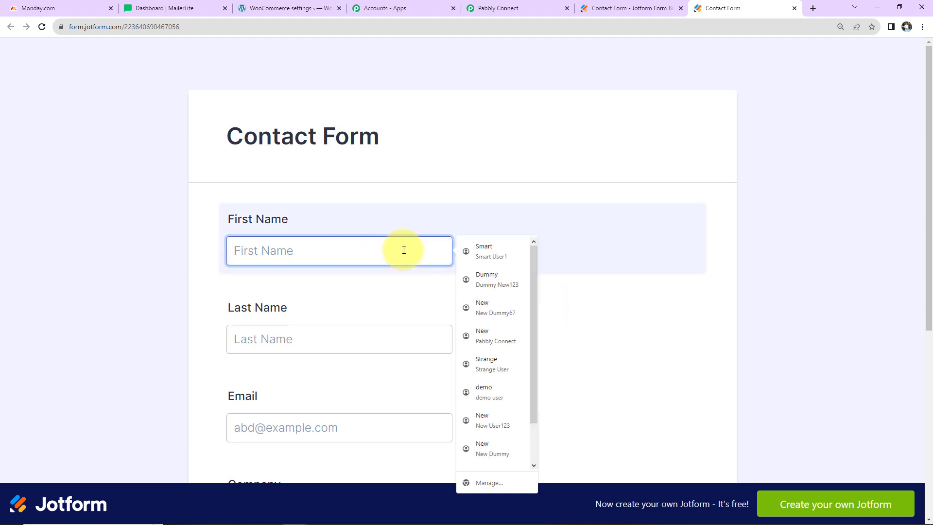
pyautogui.click(486, 247)
pyautogui.scroll(-2, 439, 269)
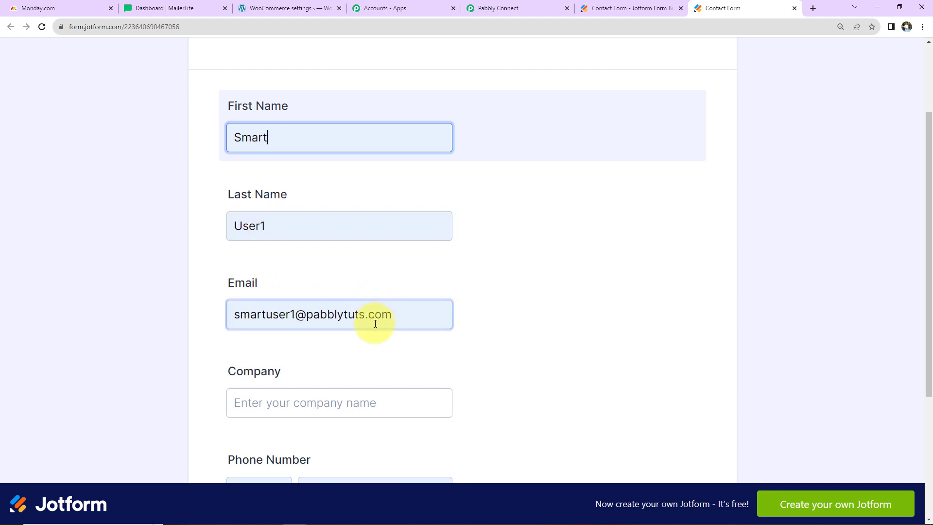
pyautogui.scroll(-2, 537, 295)
# Enter company 'ABC Ltd.' and a sample phone number, then submit the form
pyautogui.click(274, 292)
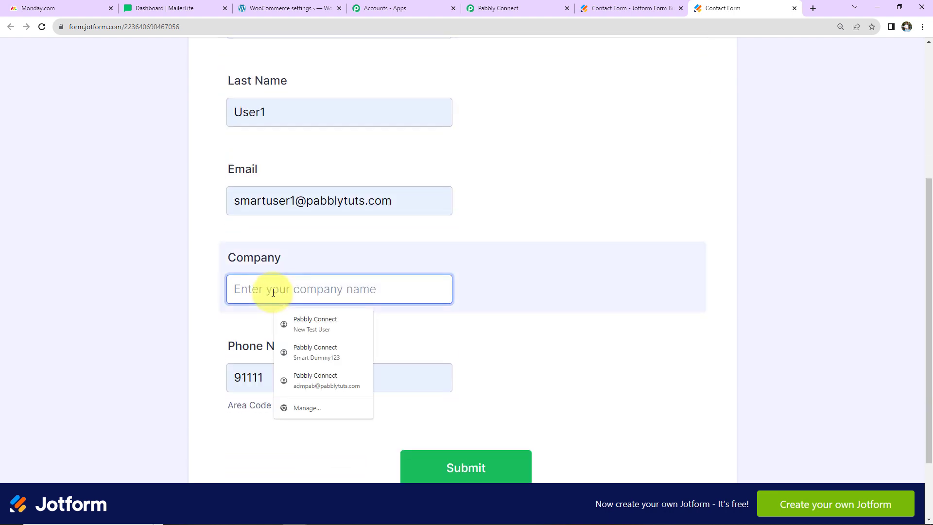
pyautogui.write('A')
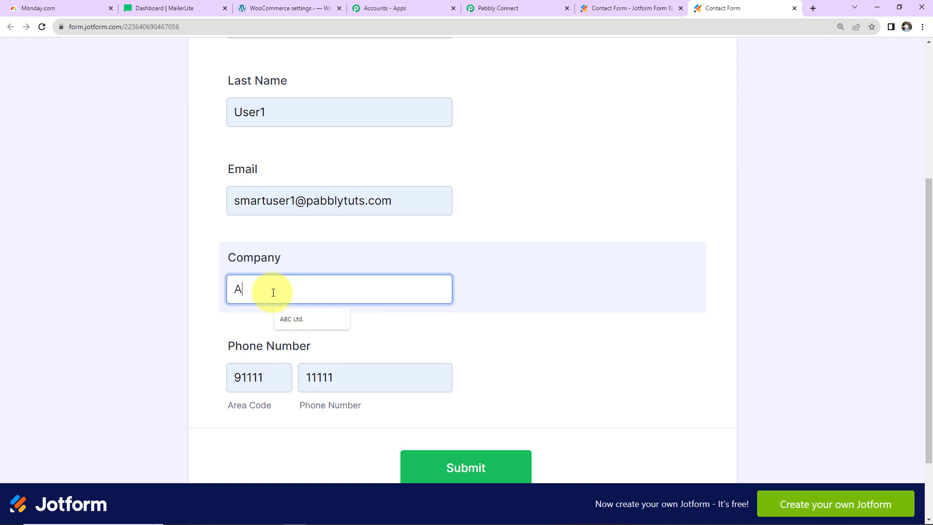
pyautogui.write('BC Ltd.')
pyautogui.click(278, 375)
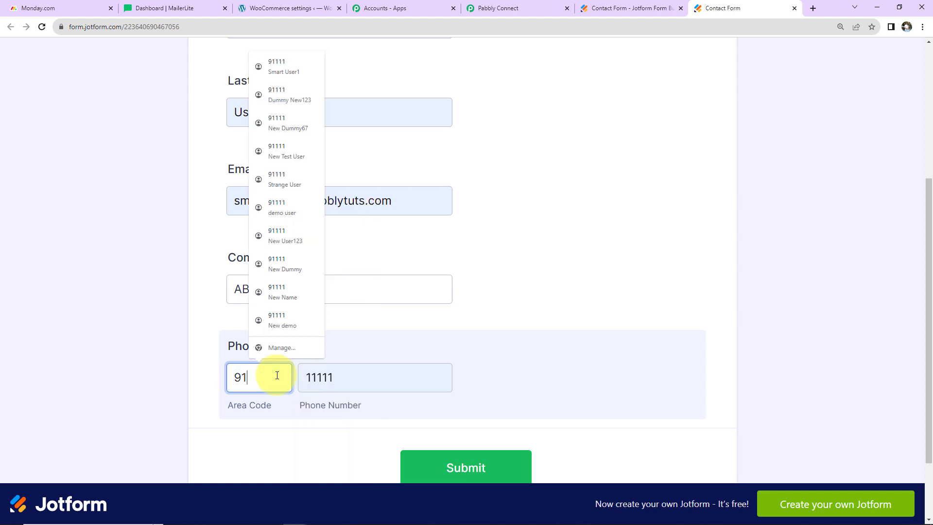
pyautogui.press('Tab')
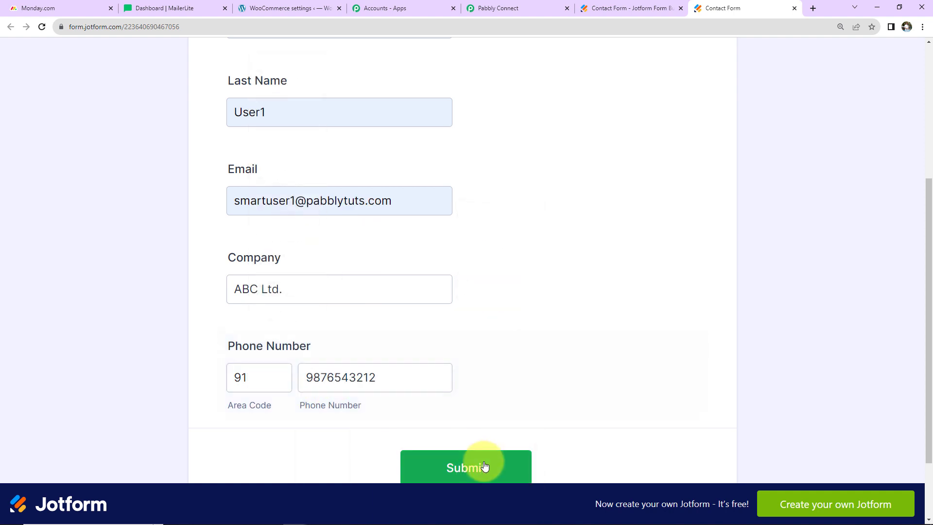
pyautogui.click(483, 465)
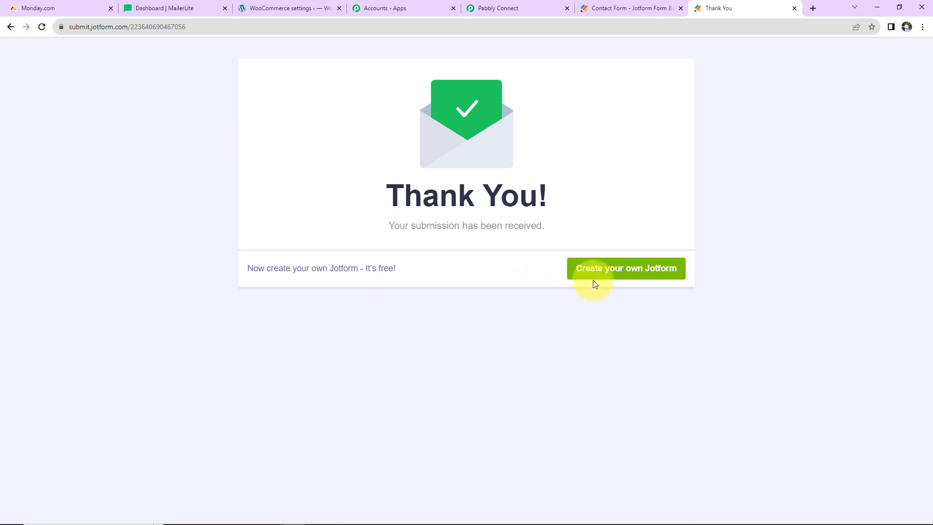
# Scroll through Response B in Pabbly Connect, showing company ABC Ltd. and form title Contact Form
pyautogui.click(528, 5)
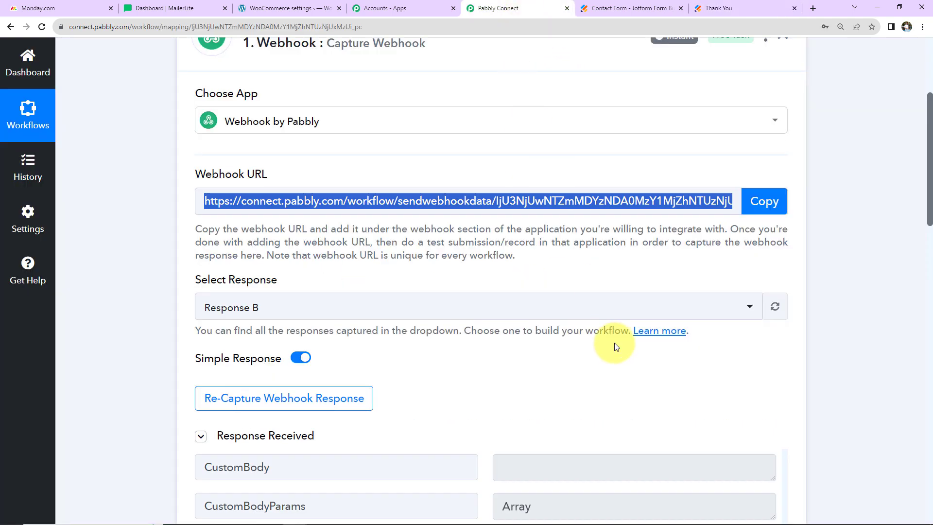
pyautogui.scroll(-2, 612, 343)
pyautogui.scroll(-5, 615, 343)
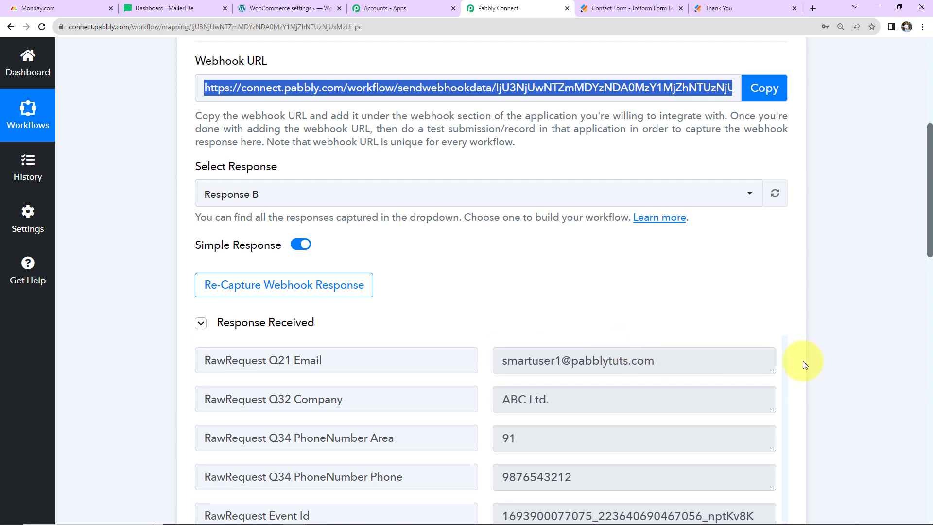
pyautogui.scroll(7, 704, 402)
pyautogui.scroll(-5, 669, 424)
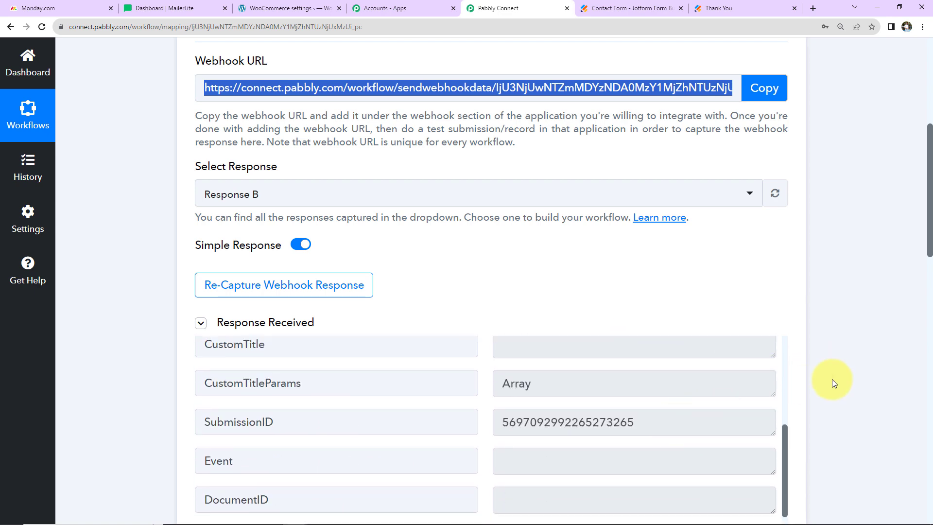
pyautogui.scroll(1, 745, 397)
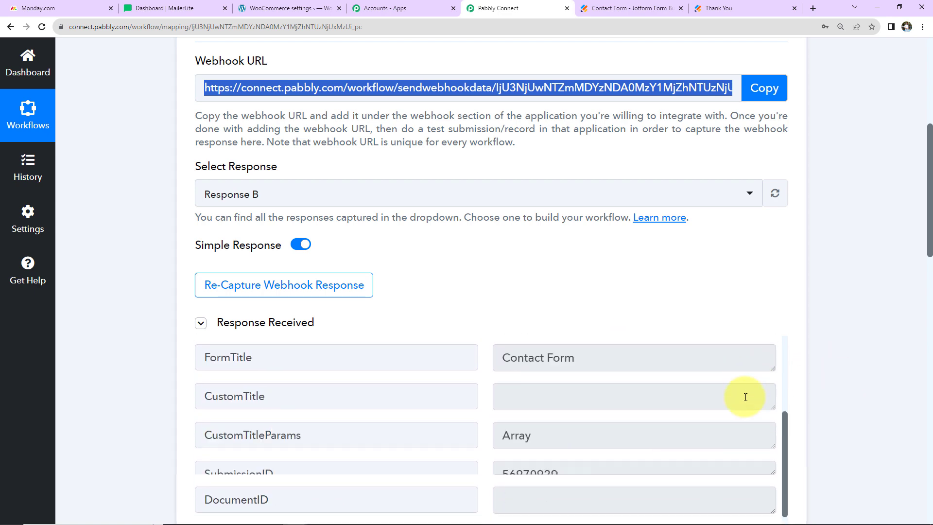